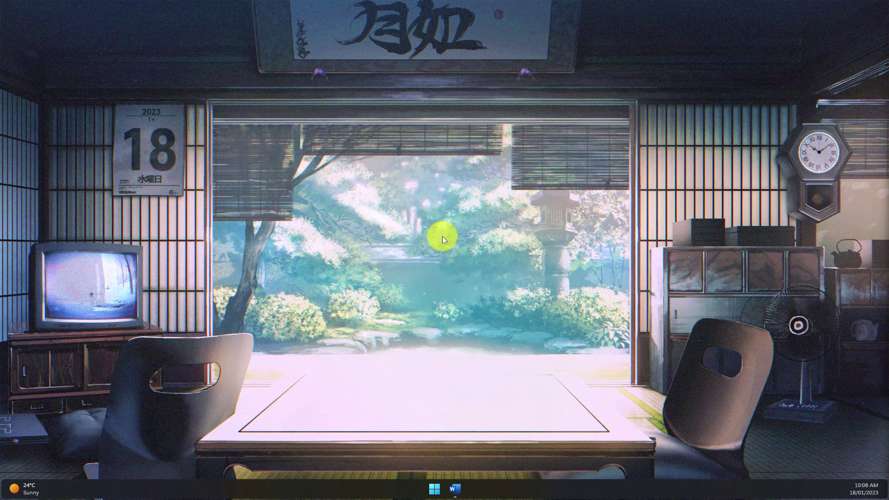
- Bring The Dragon's Eye.docx window to the front from the taskbar
click(457, 489)
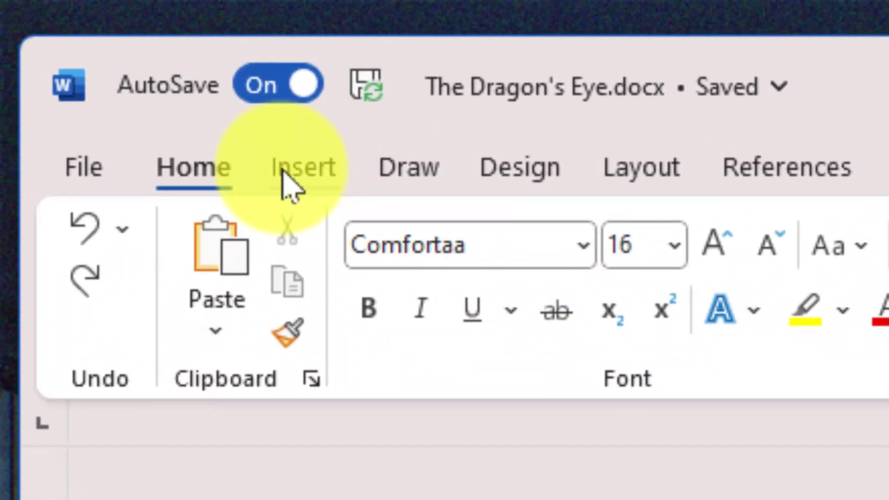
- Switch the ribbon to the Insert tab
click(285, 172)
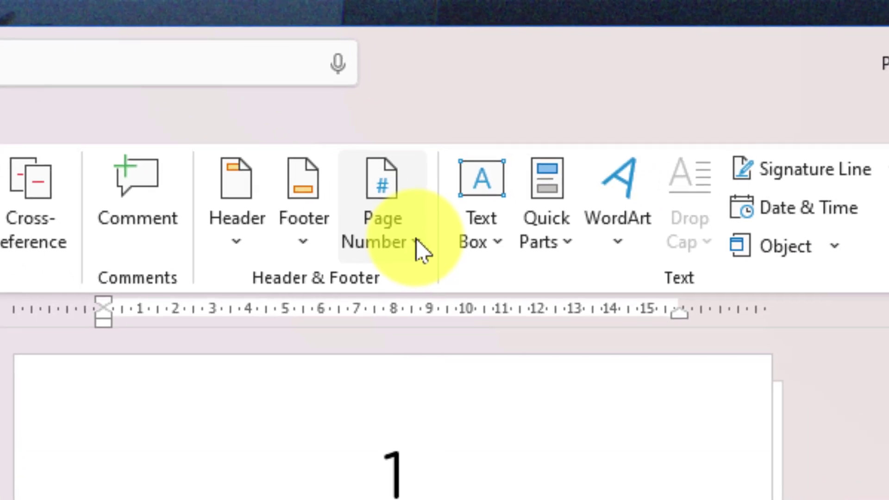
- Insert Large 1 page numbers at the bottom left of the pages
click(530, 292)
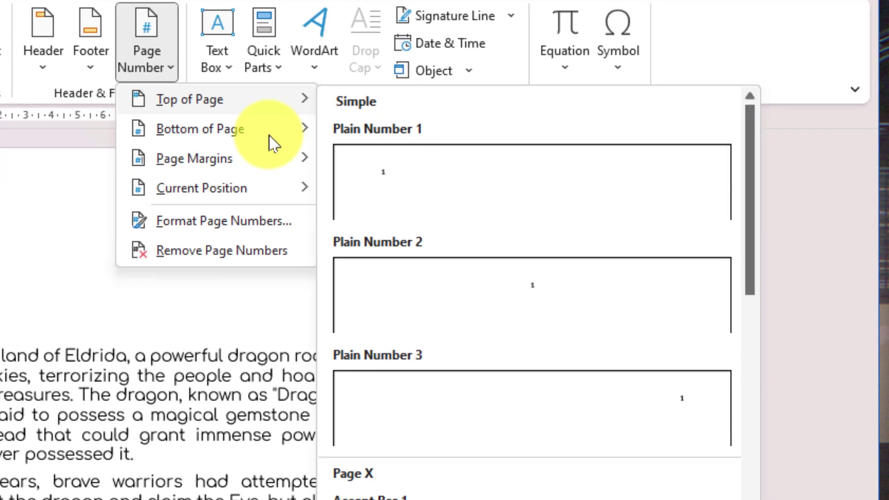
mouse_move(273, 144)
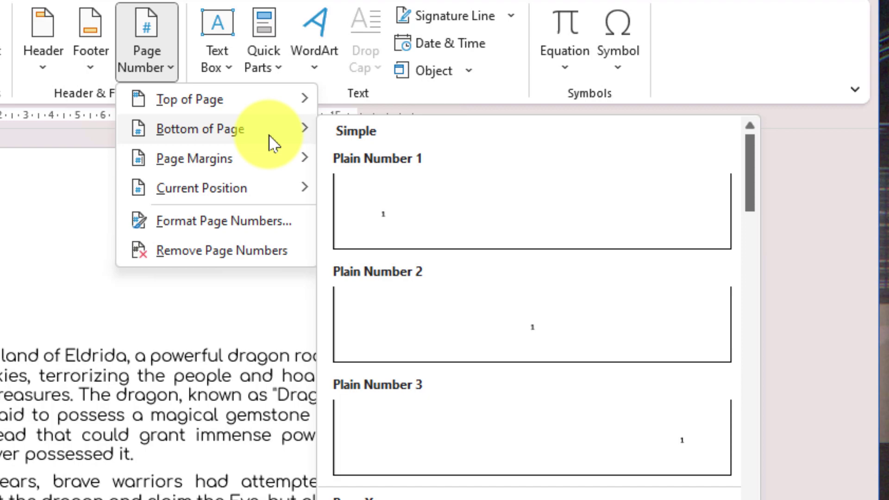
drag(749, 158, 778, 327)
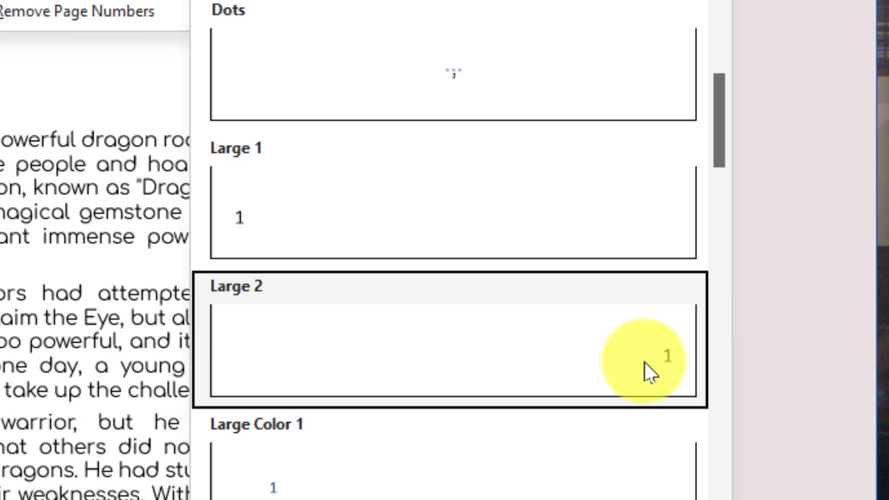
click(513, 236)
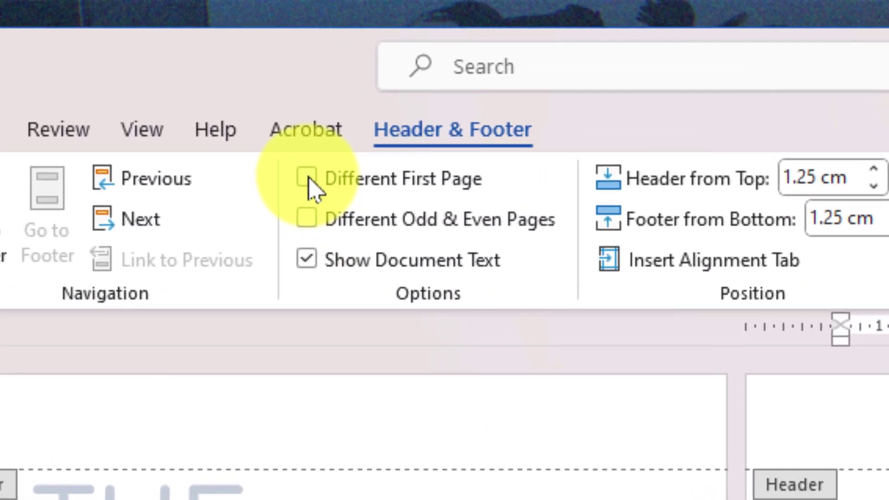
- Turn on Different First Page so the title page footer has no number
click(307, 178)
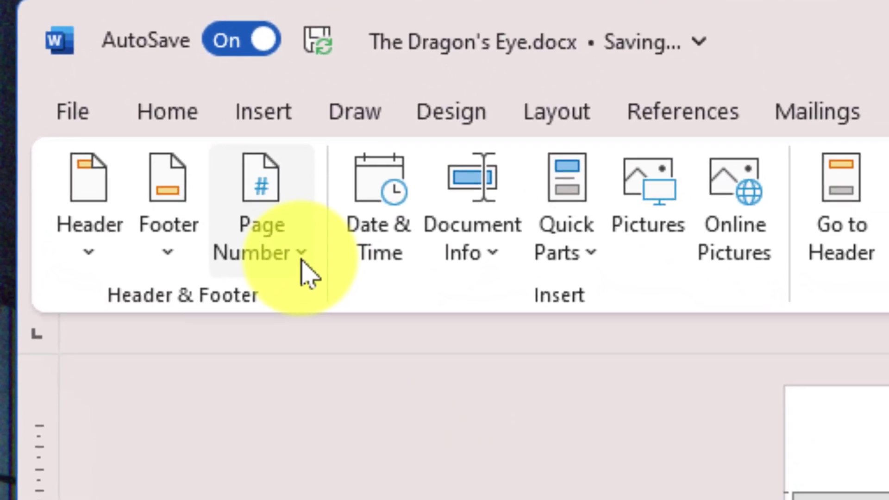
- Format page numbers as 1, 2, 3 with numbering starting at 0
click(314, 306)
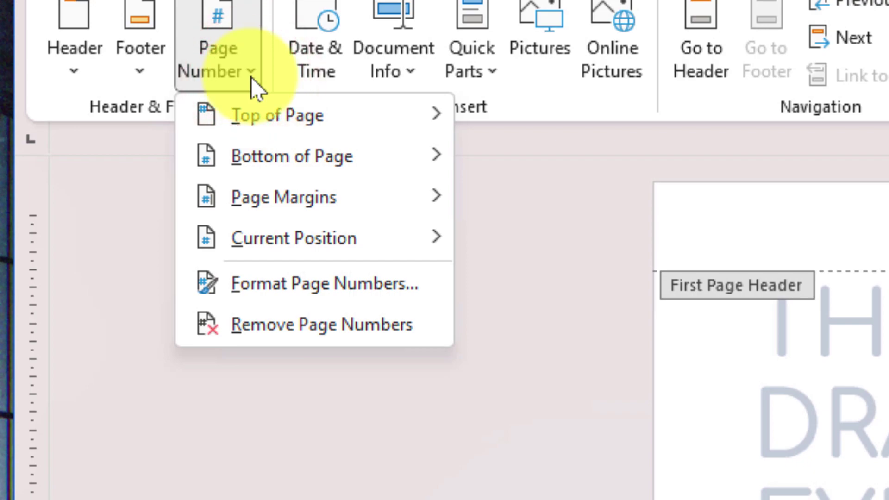
click(401, 303)
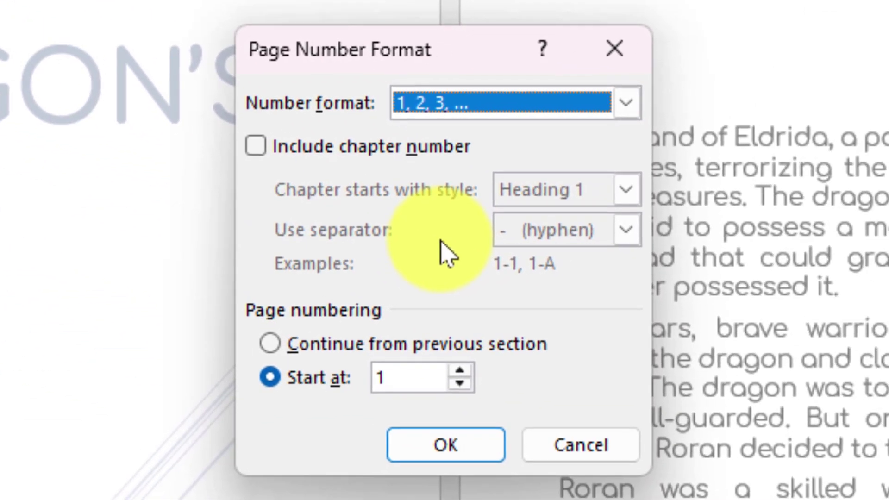
click(626, 105)
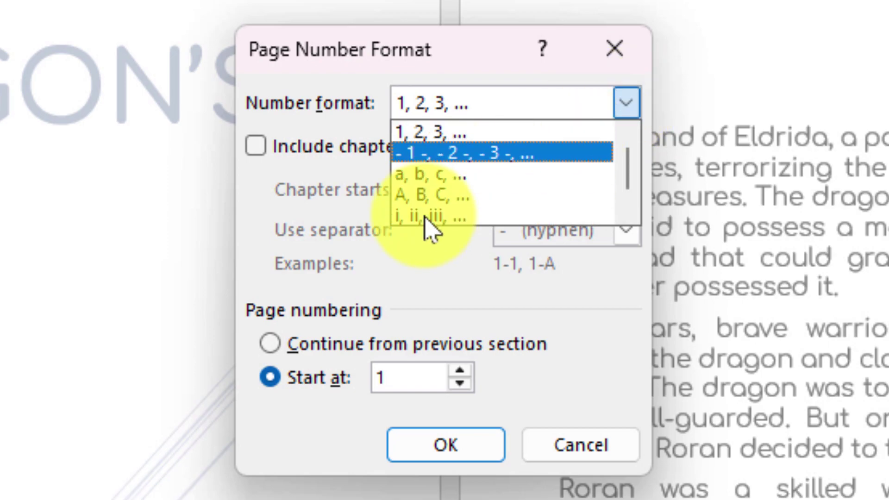
click(428, 133)
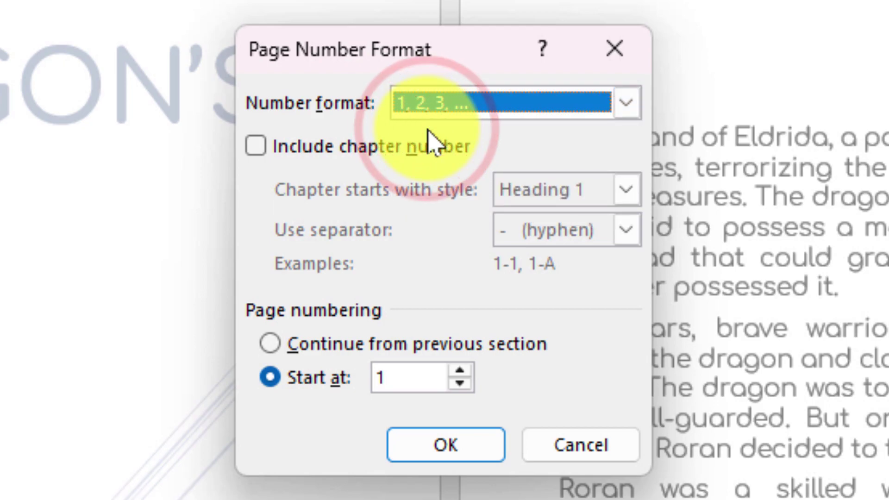
click(458, 385)
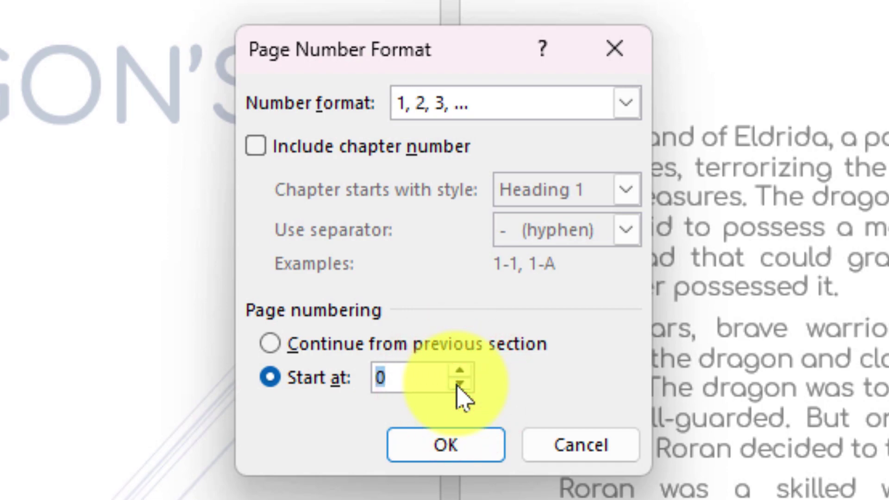
click(463, 444)
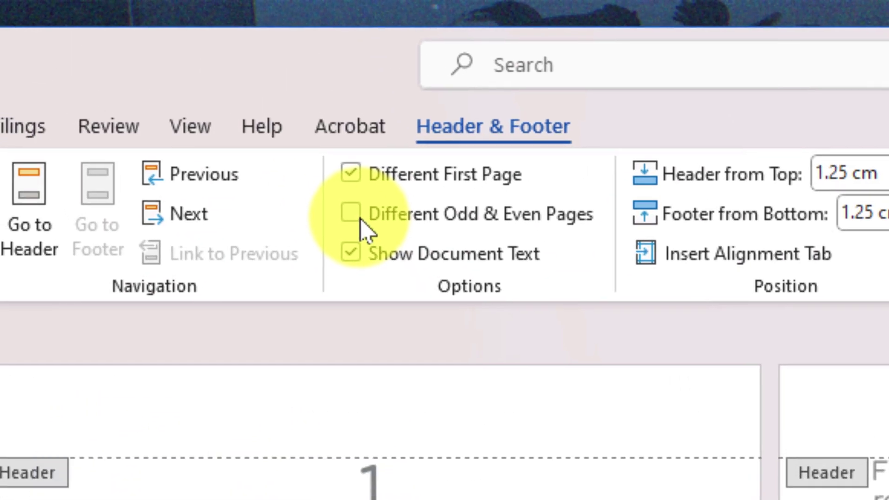
- Enable Different Odd & Even Pages and place the cursor in the empty Even Page Footer
click(361, 221)
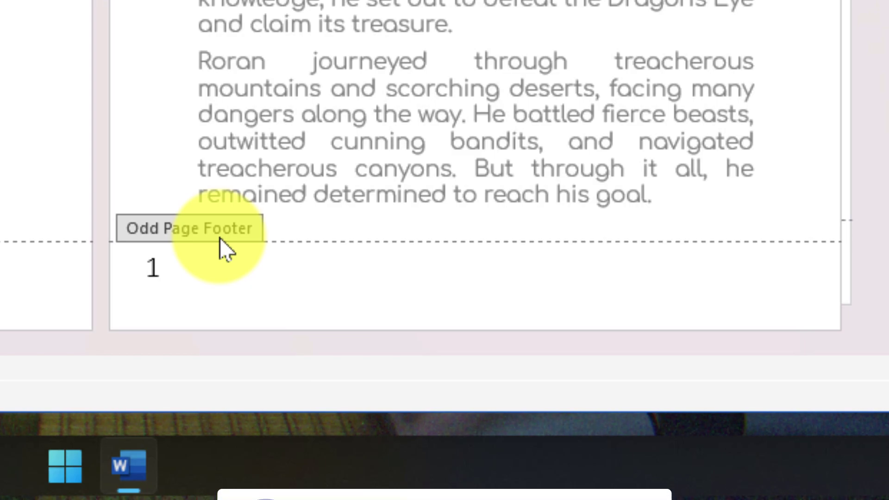
scroll(226, 251, down, 1)
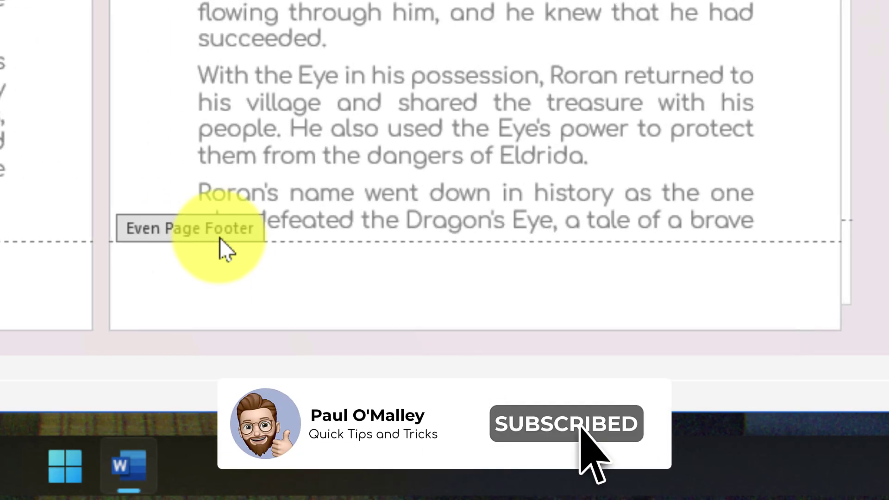
click(244, 281)
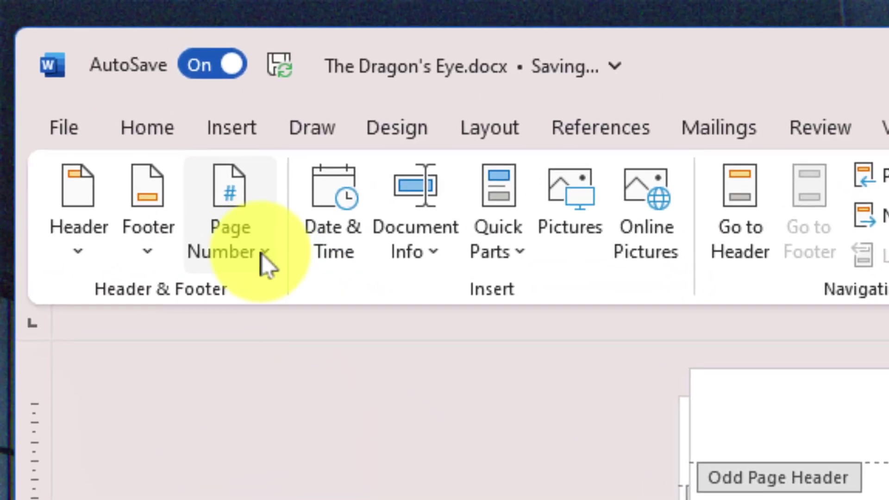
- Add a Large 2 right-aligned page number to the even-page footer
click(262, 254)
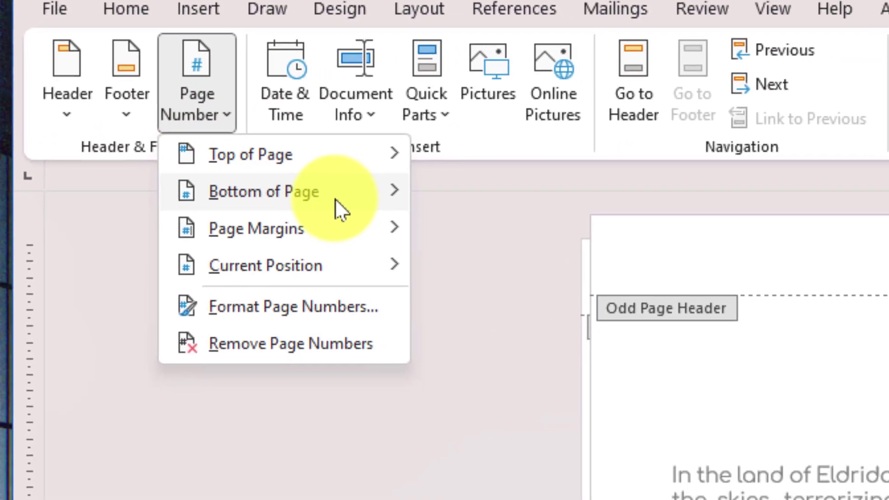
mouse_move(335, 199)
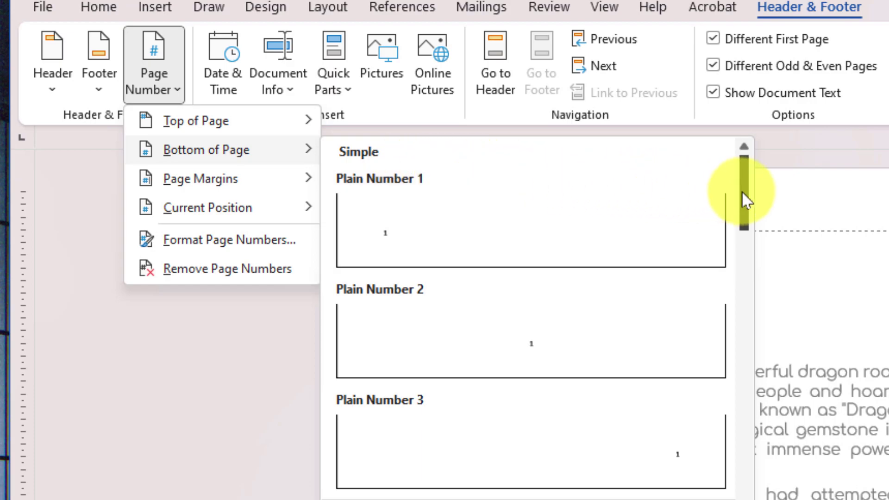
drag(743, 190, 803, 375)
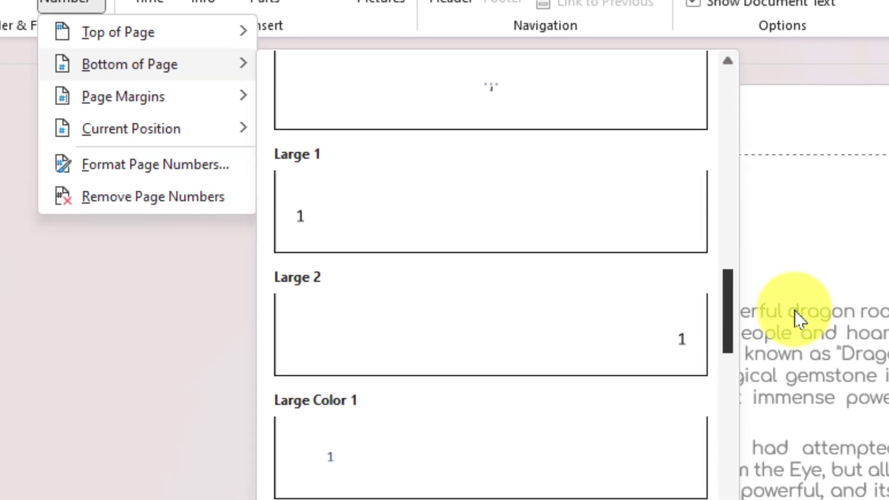
click(638, 259)
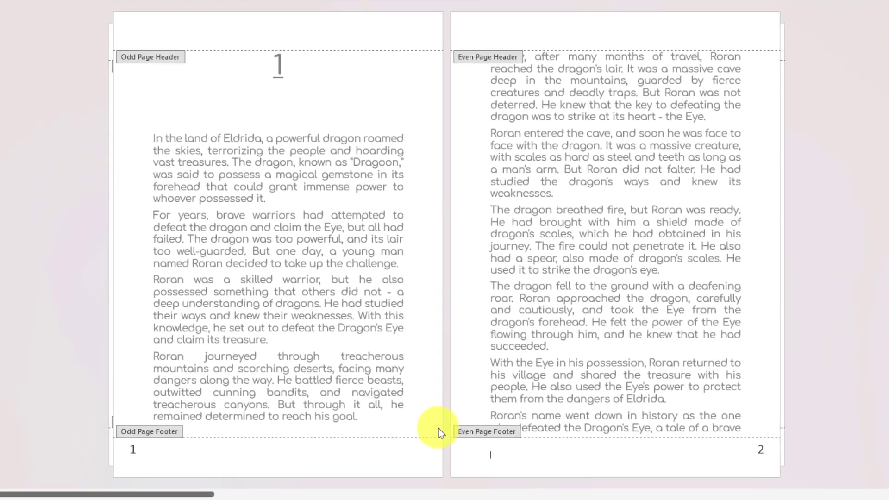
scroll(436, 431, down, 2)
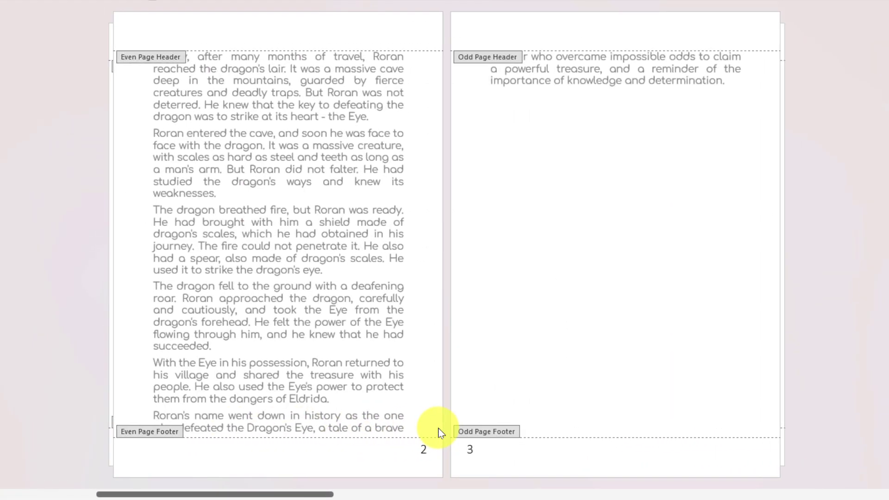
scroll(439, 432, down, 1)
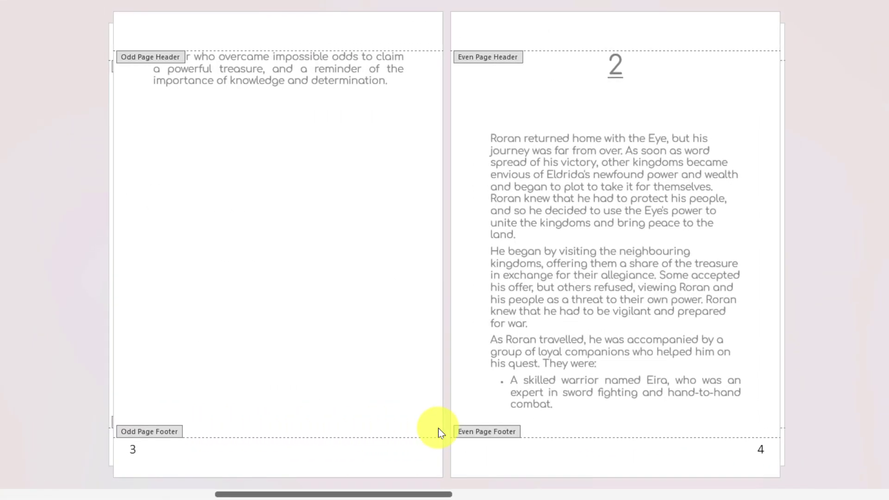
scroll(439, 431, down, 1)
scroll(440, 431, down, 1)
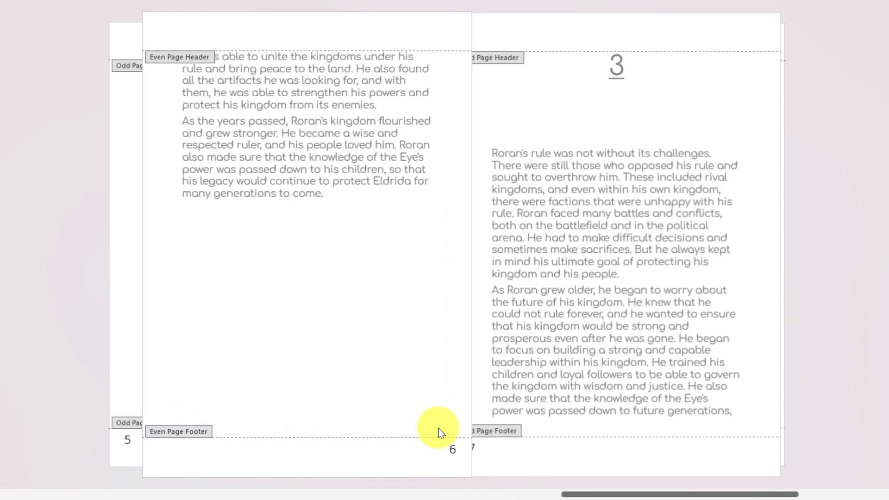
scroll(440, 432, down, 1)
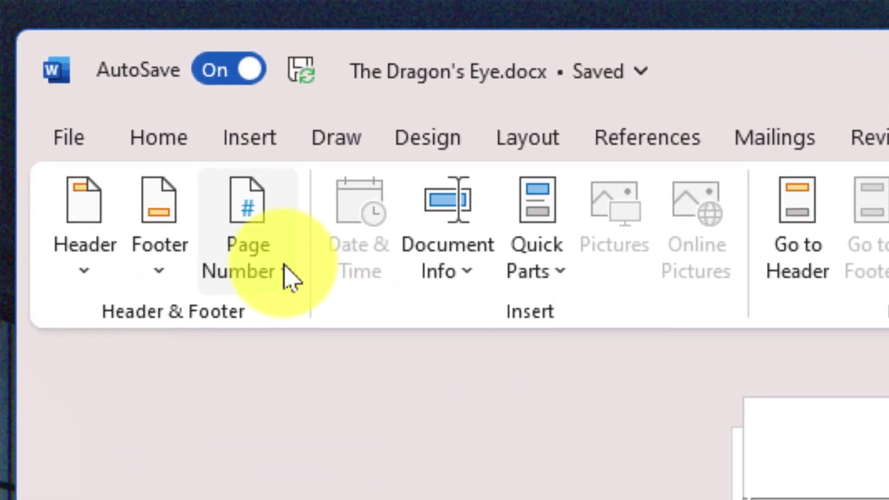
- Remove the page numbers from the footers, including the leftover number 7
click(289, 274)
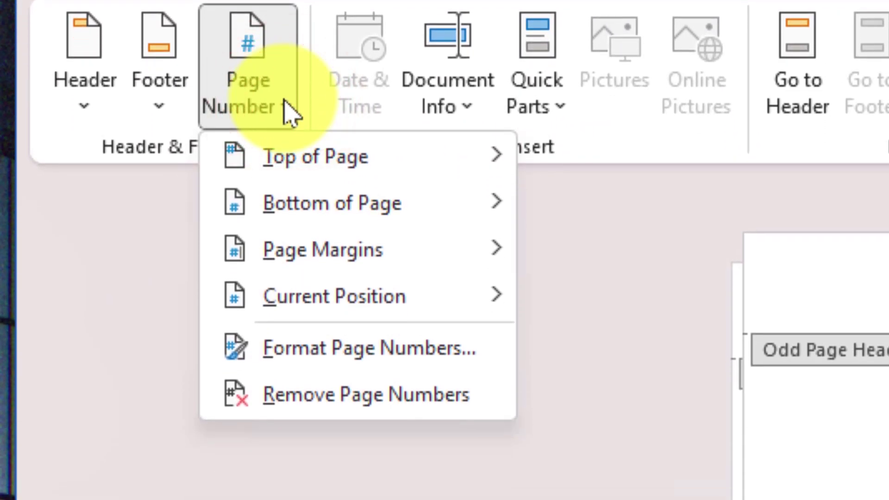
click(463, 401)
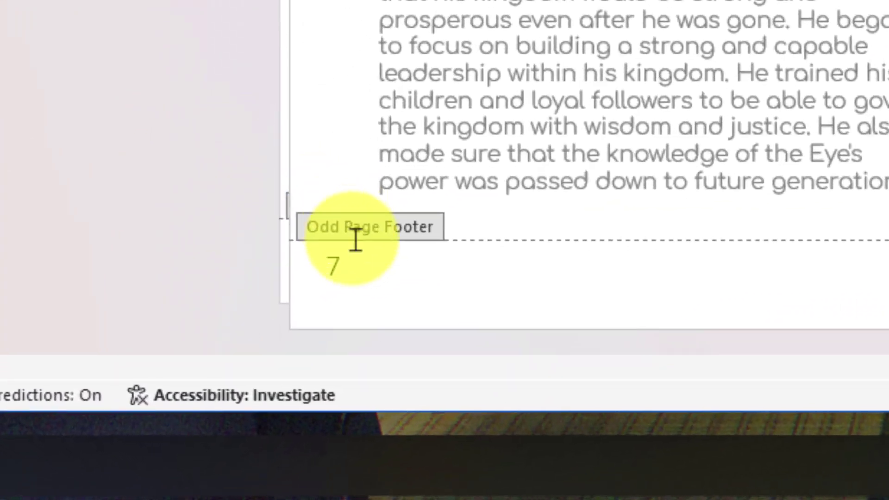
click(230, 422)
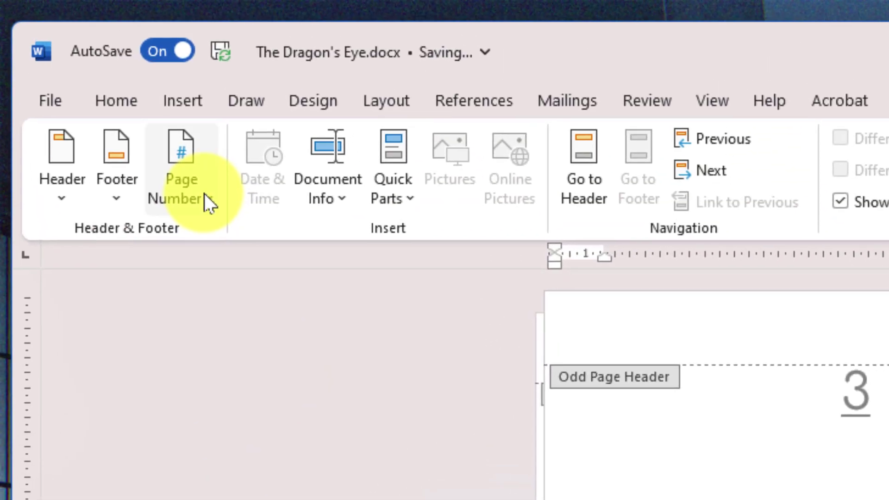
click(205, 194)
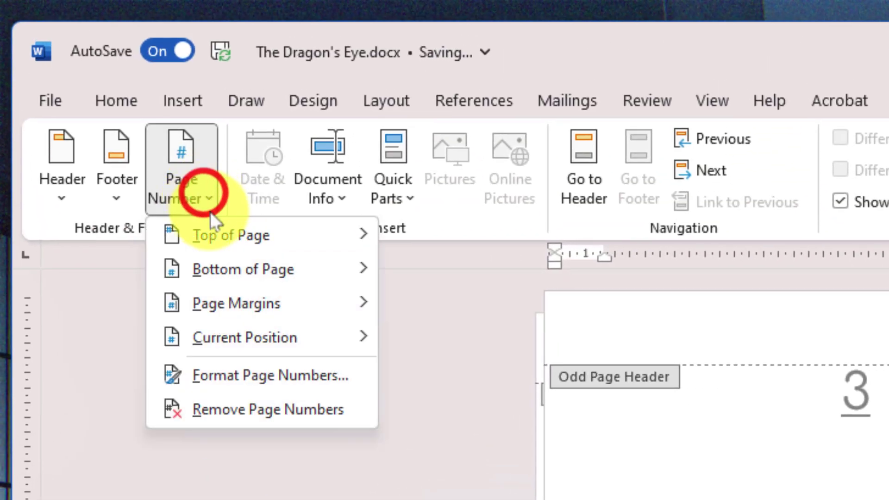
click(274, 417)
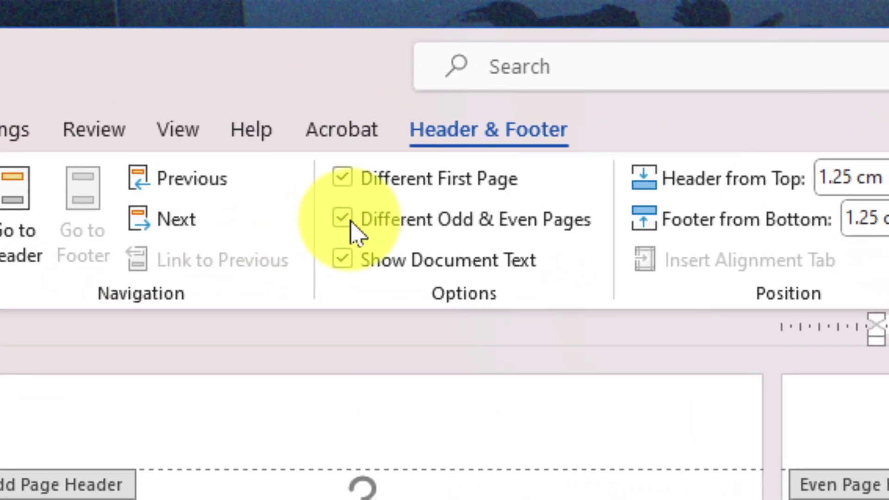
- Uncheck Different Odd & Even and Different First Page, remove page numbers, close footer editing
click(351, 221)
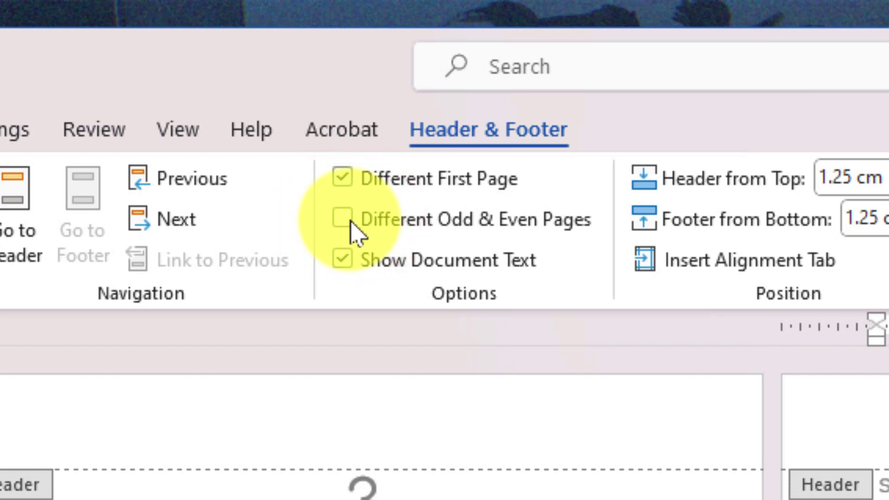
click(341, 178)
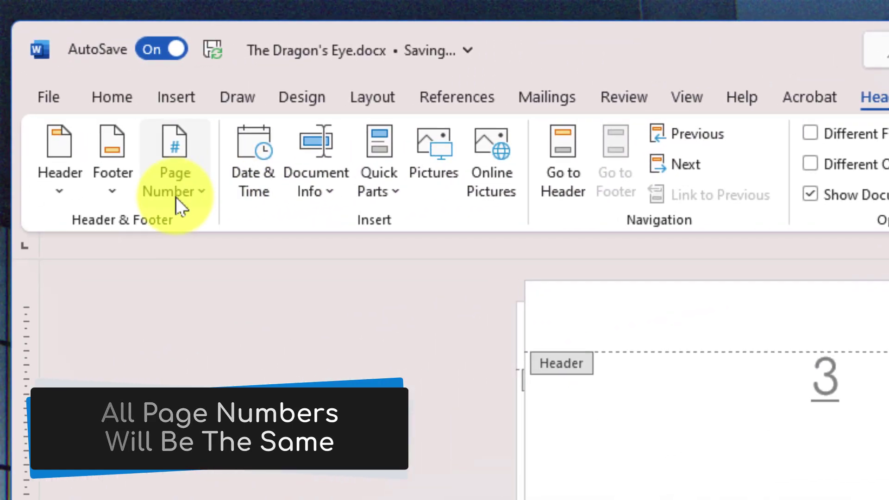
click(176, 197)
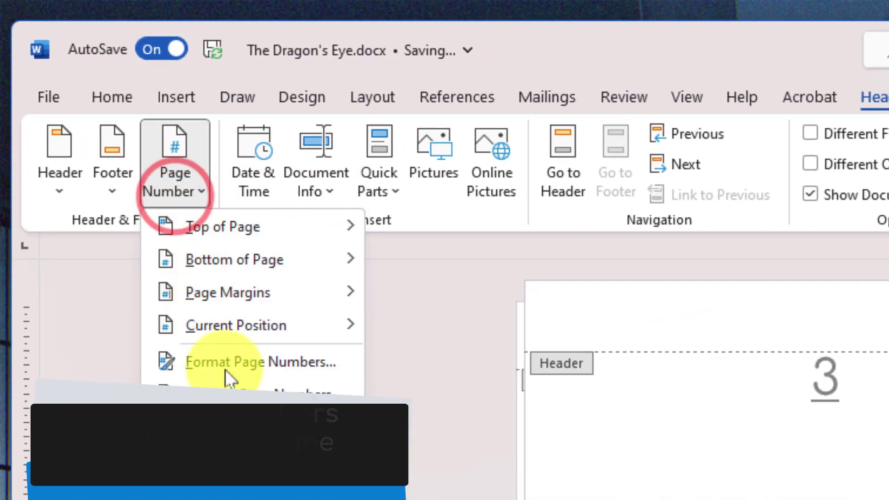
click(233, 397)
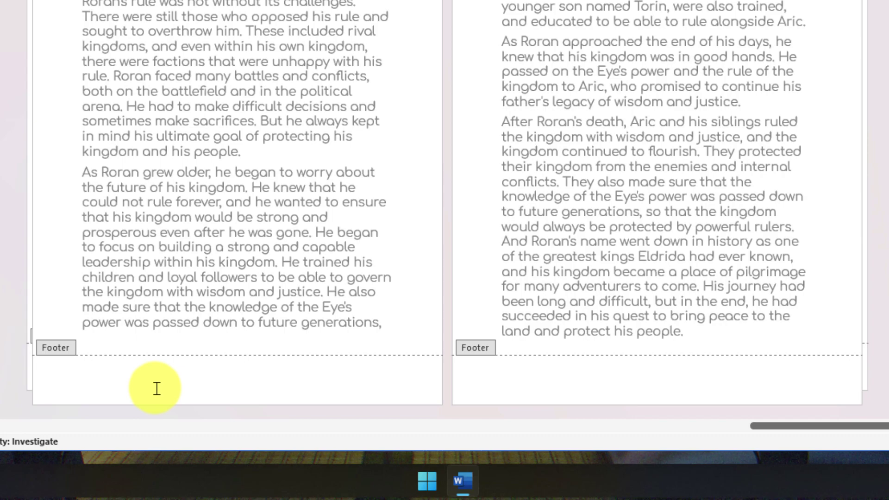
scroll(157, 388, left, 5)
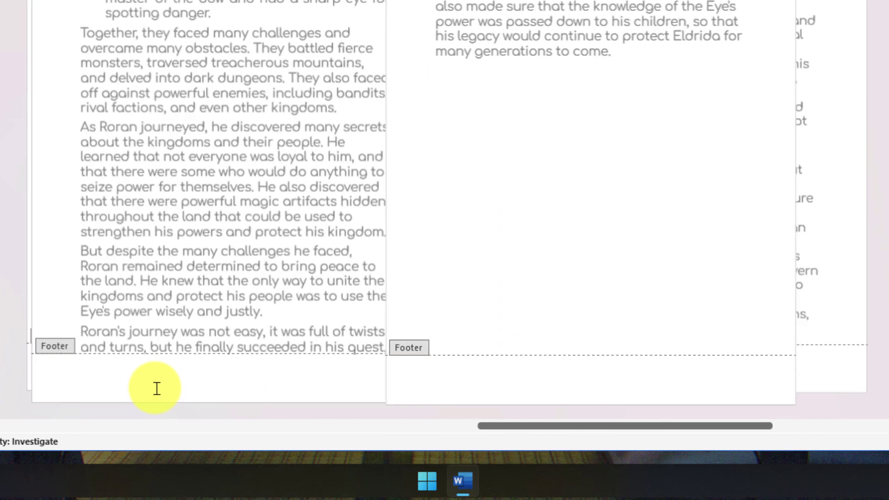
scroll(156, 388, left, 5)
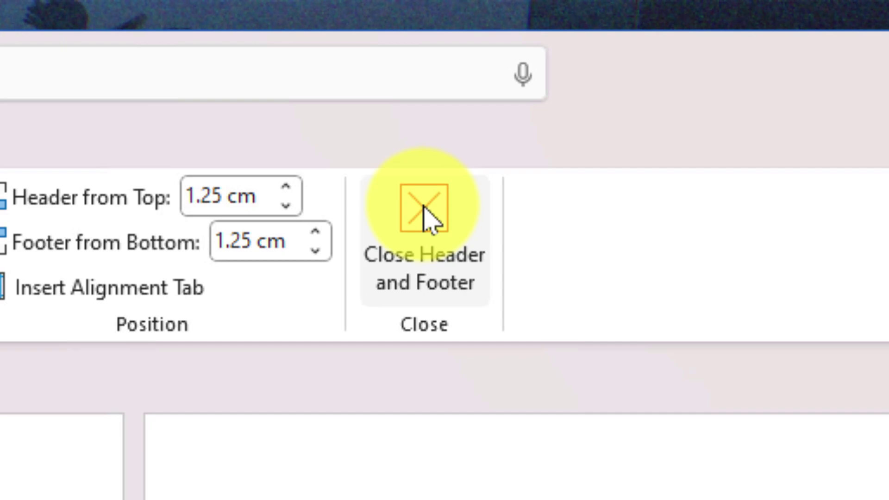
click(425, 217)
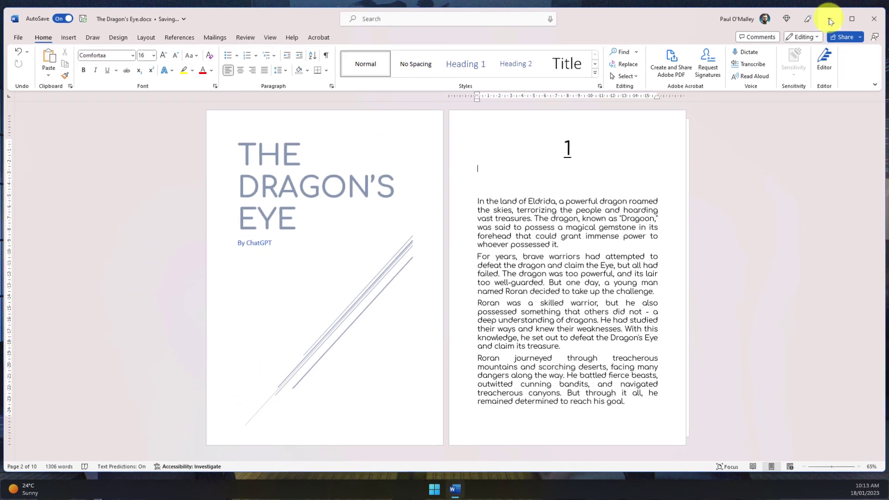
- Minimize the Word window to reveal the desktop
click(830, 20)
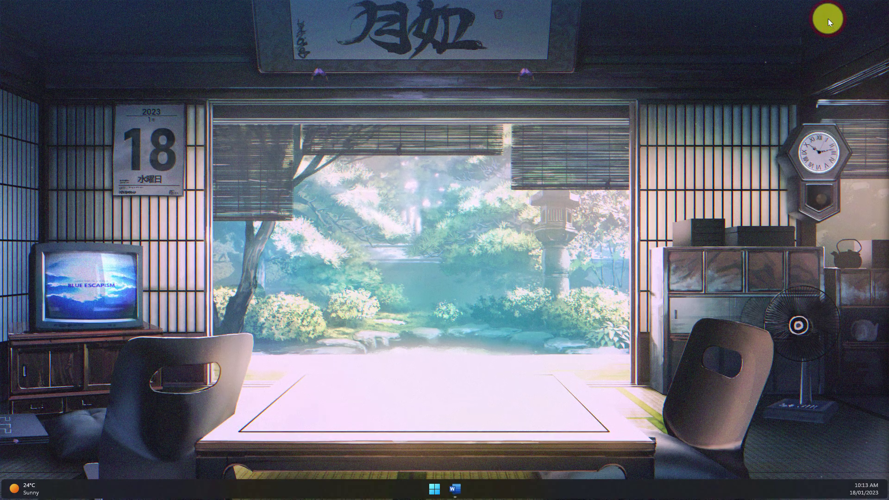